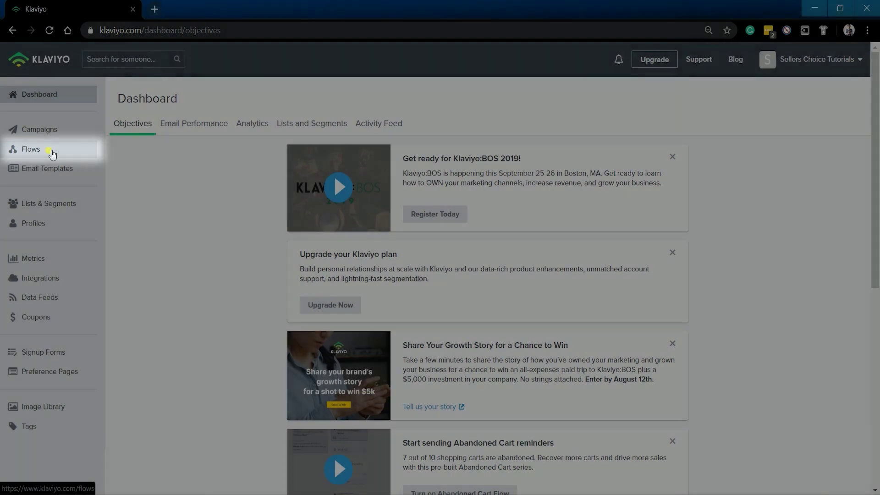
- Open the Flows list, look it over, and start creating a new flow
click(52, 154)
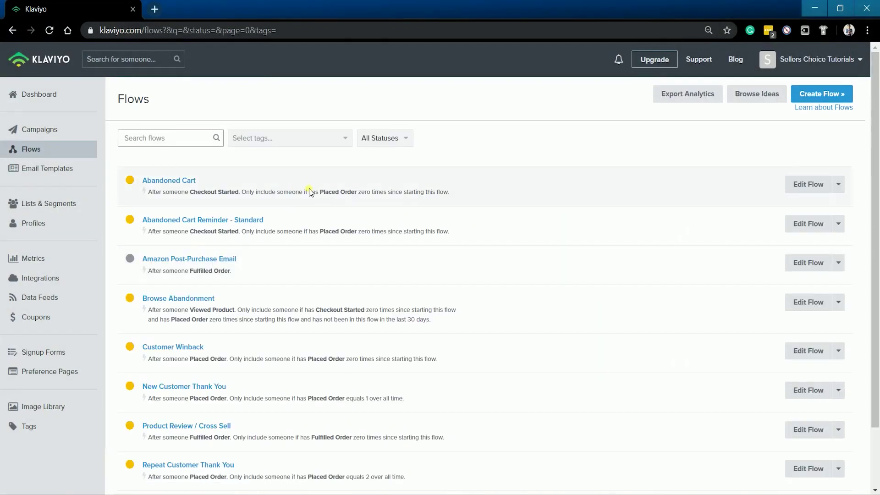
scroll(346, 364, down, 1)
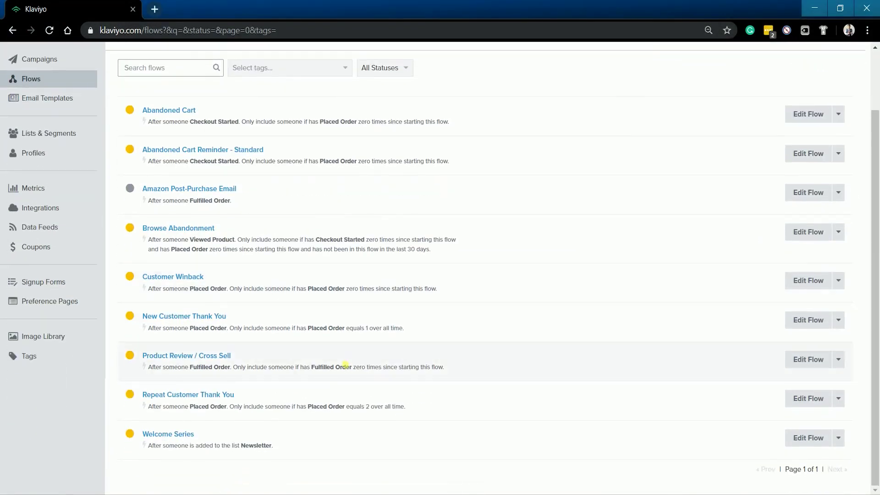
scroll(386, 453, up, 1)
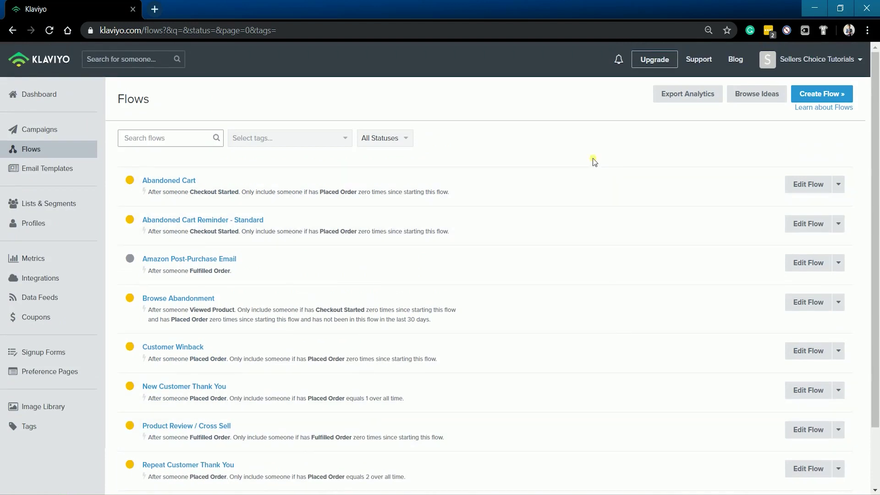
click(816, 94)
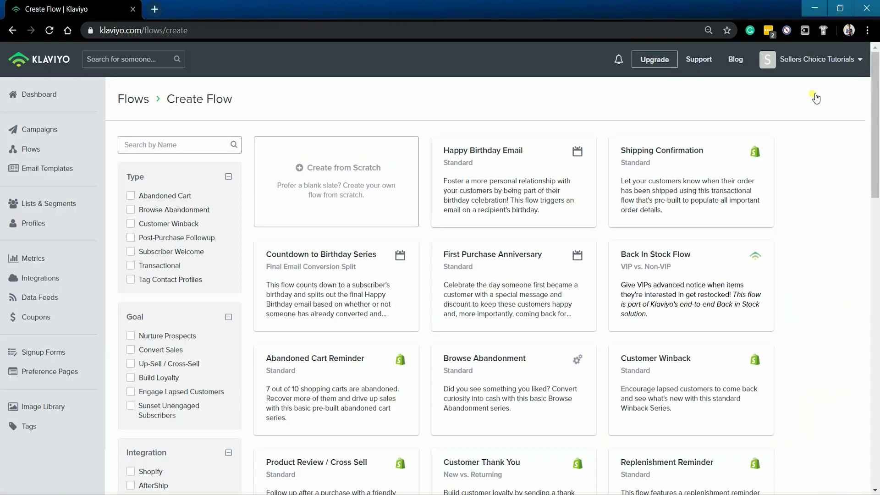
- Filter templates by Abandoned Cart, Subscriber Welcome, Nurture Prospects and Convert Sales, clearing each filter
click(174, 196)
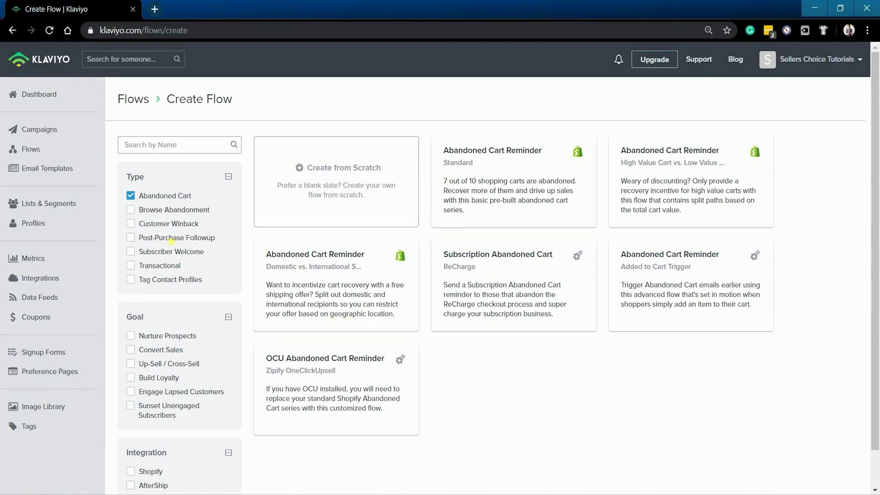
click(168, 197)
click(156, 255)
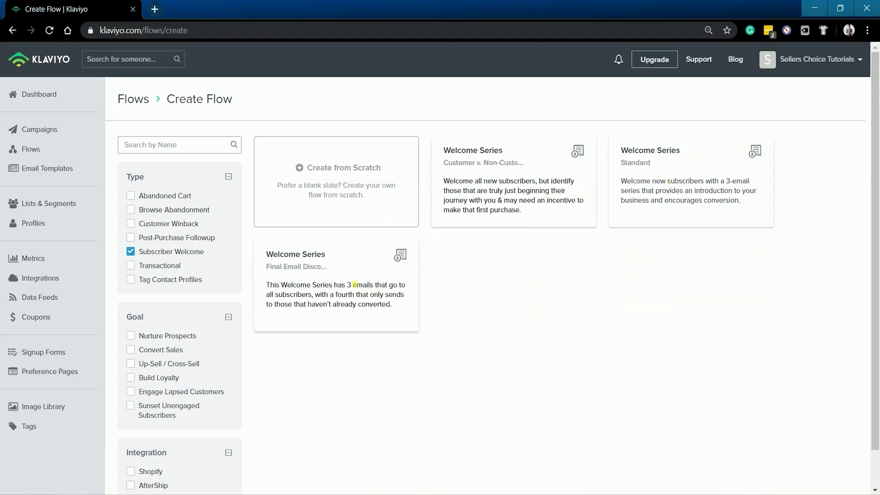
click(158, 252)
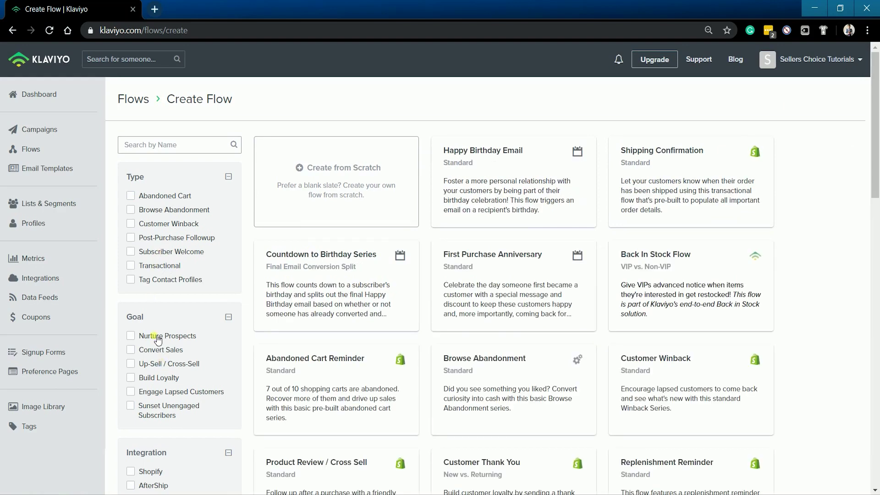
click(159, 337)
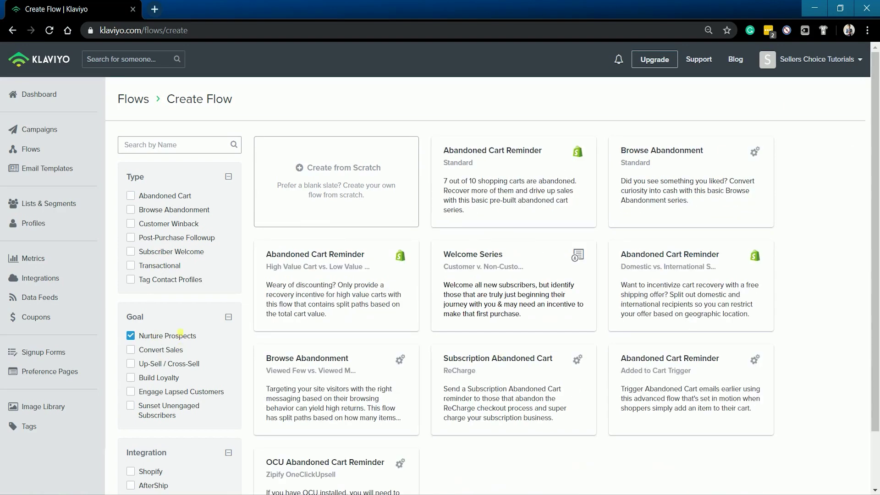
click(183, 336)
click(174, 351)
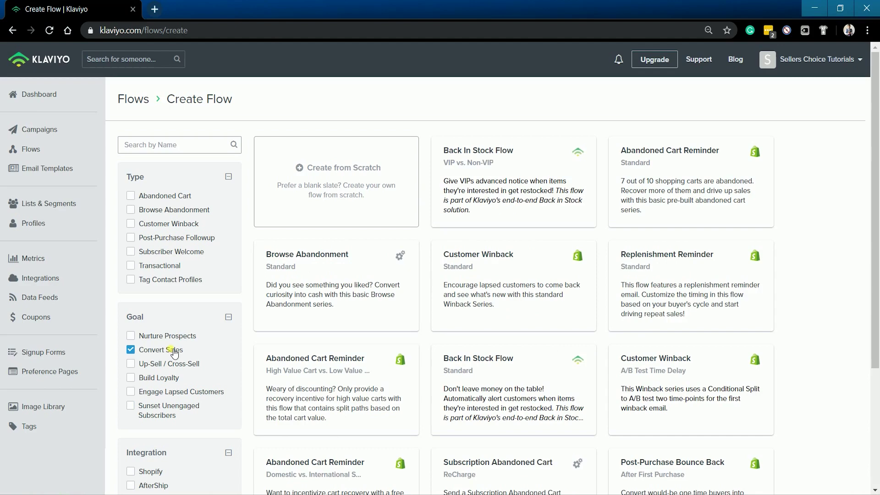
click(175, 351)
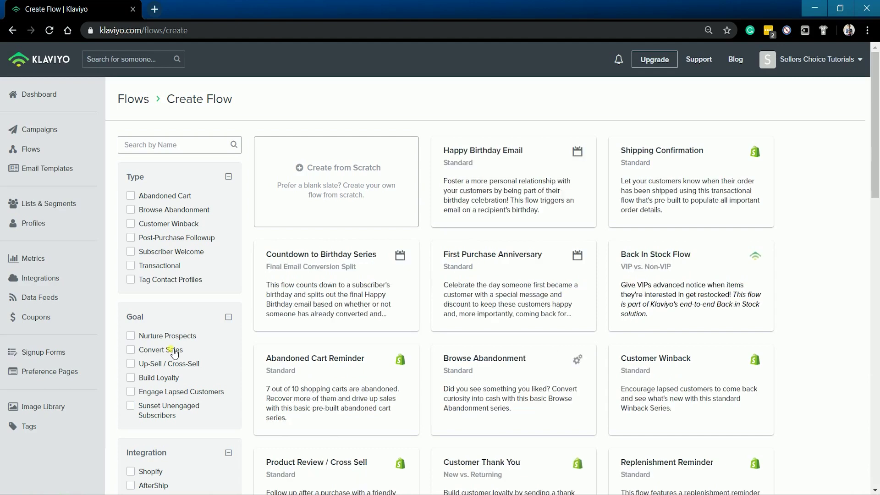
- Start a blank flow named 'Shopify Abandoned Cart US' and tag it Test Folder
click(324, 175)
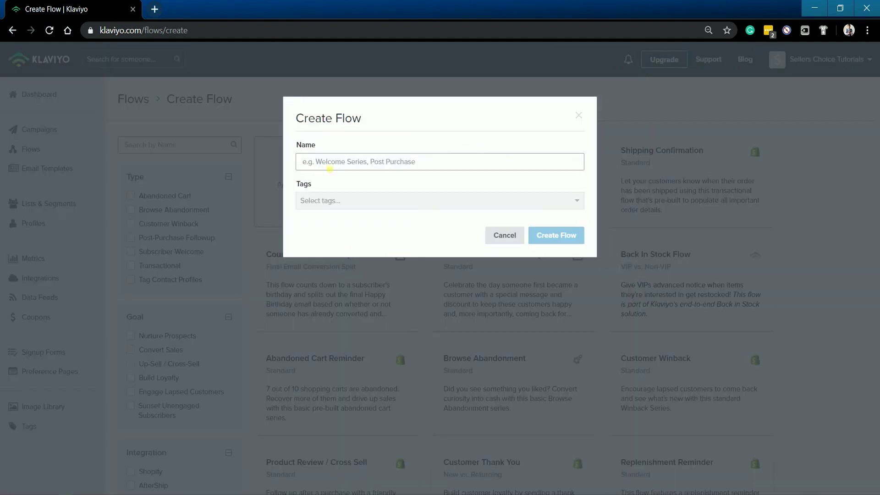
click(332, 162)
text(Shopif)
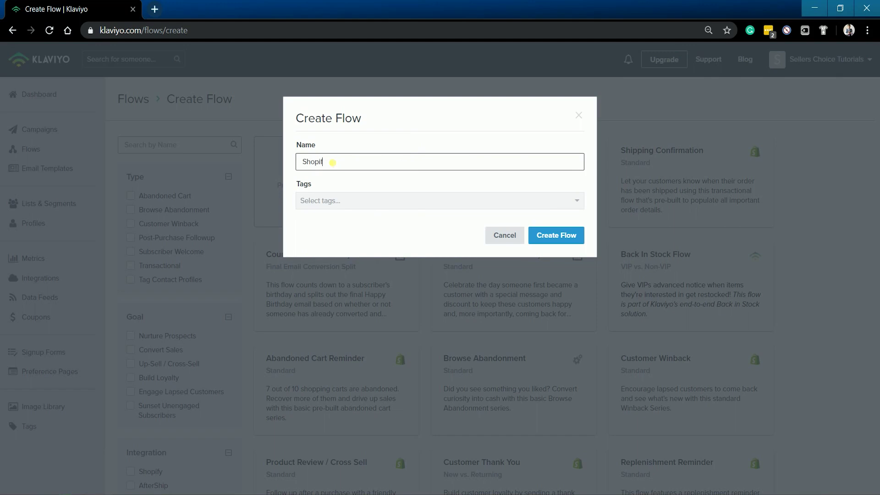
text(y Abandoned Cart US)
click(359, 200)
click(340, 259)
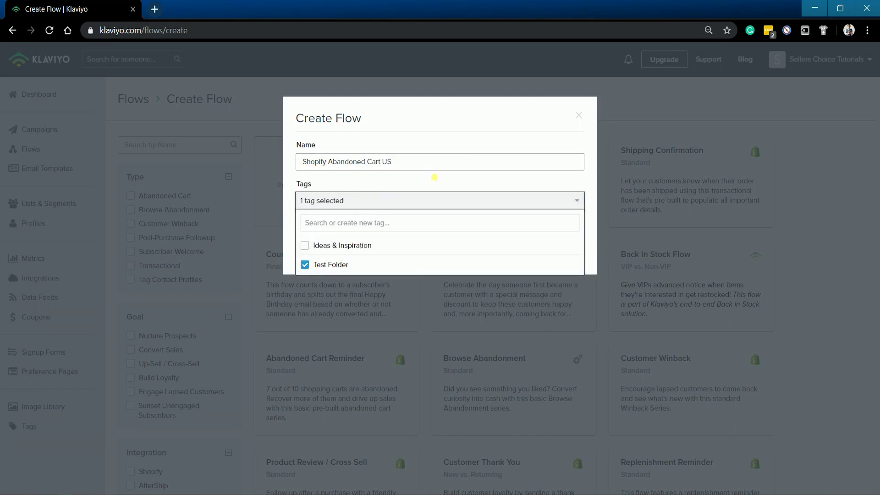
click(437, 184)
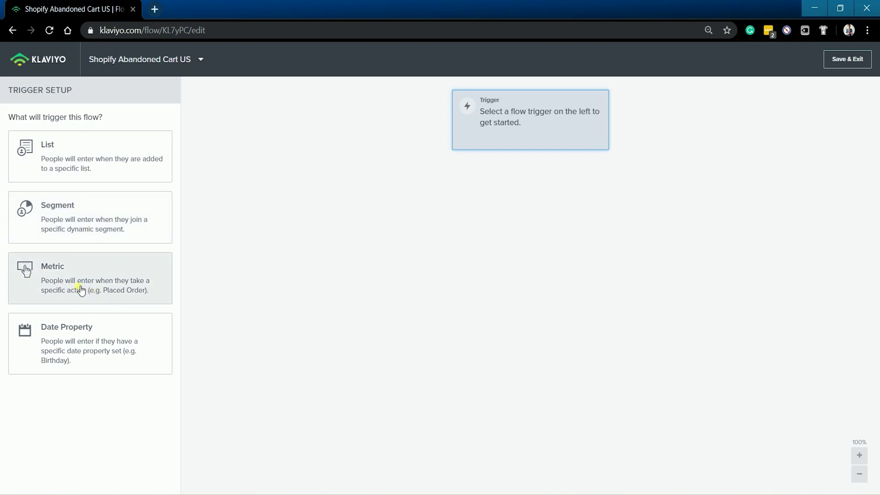
- Set the Checkout Started metric as the trigger, discarding a trial $value trigger filter
click(81, 290)
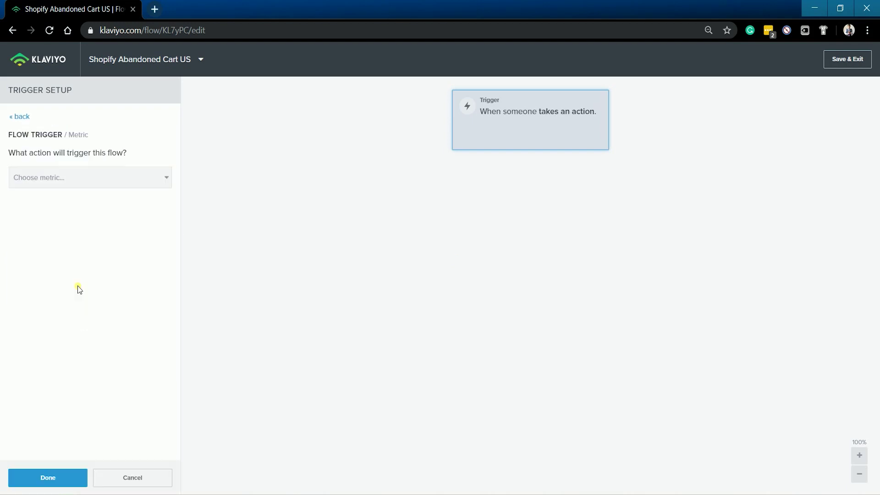
click(81, 184)
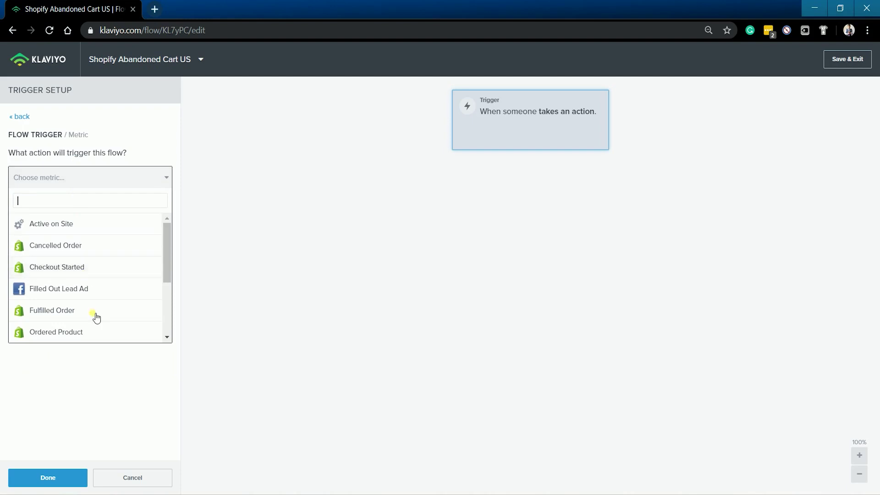
click(90, 263)
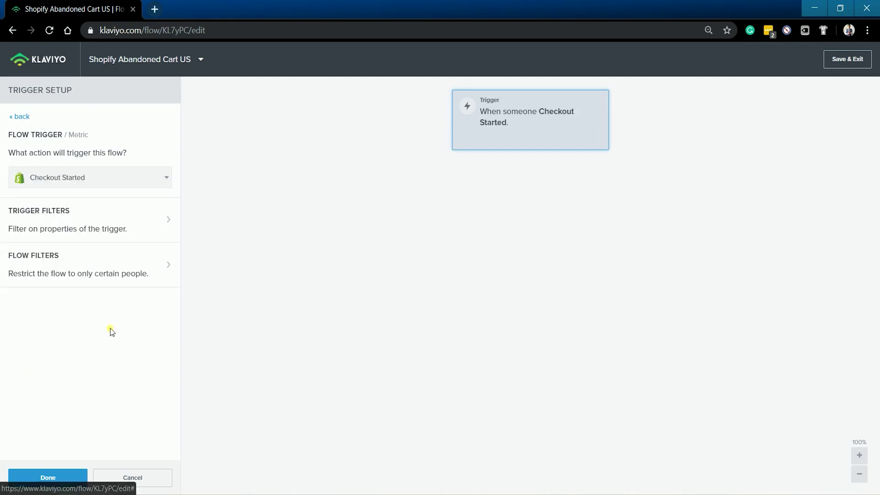
click(78, 239)
click(83, 172)
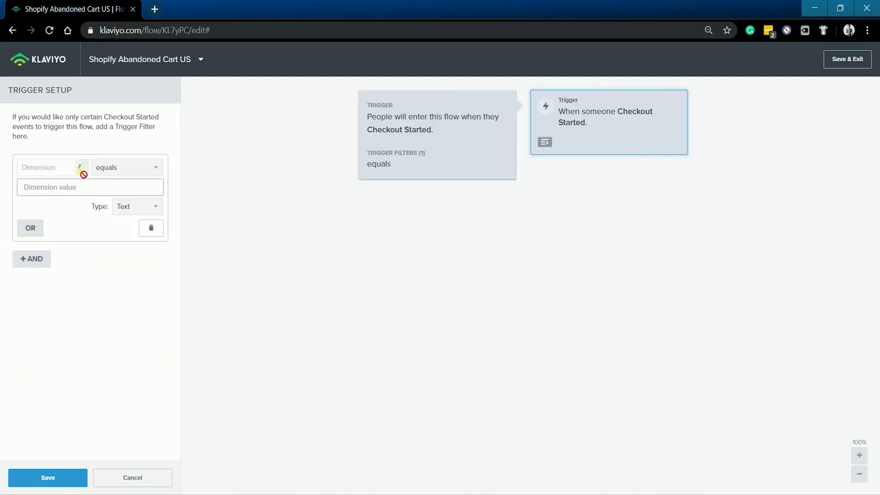
click(83, 169)
click(55, 212)
click(69, 170)
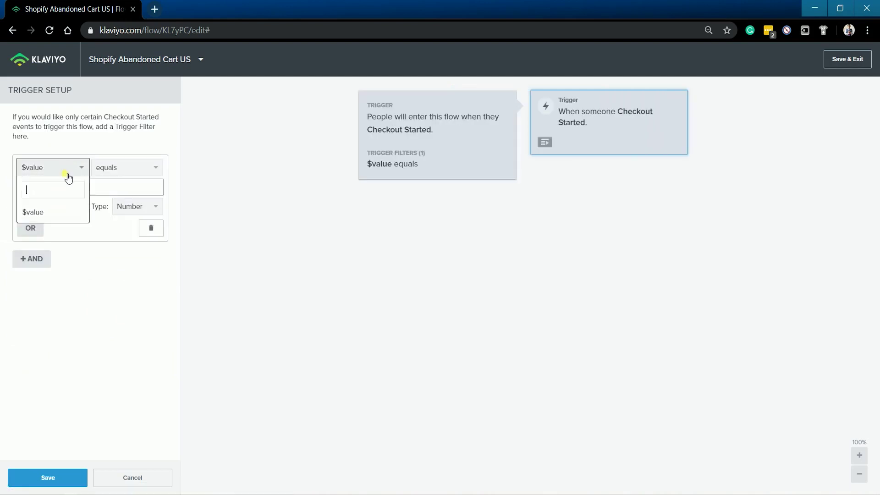
click(55, 212)
click(124, 478)
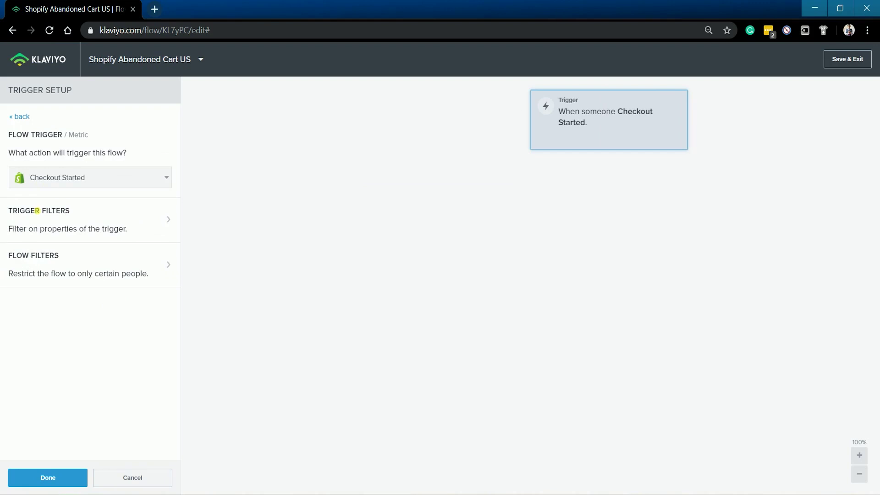
- Add a flow filter 'Location is within United States', save it and finish the trigger
click(52, 275)
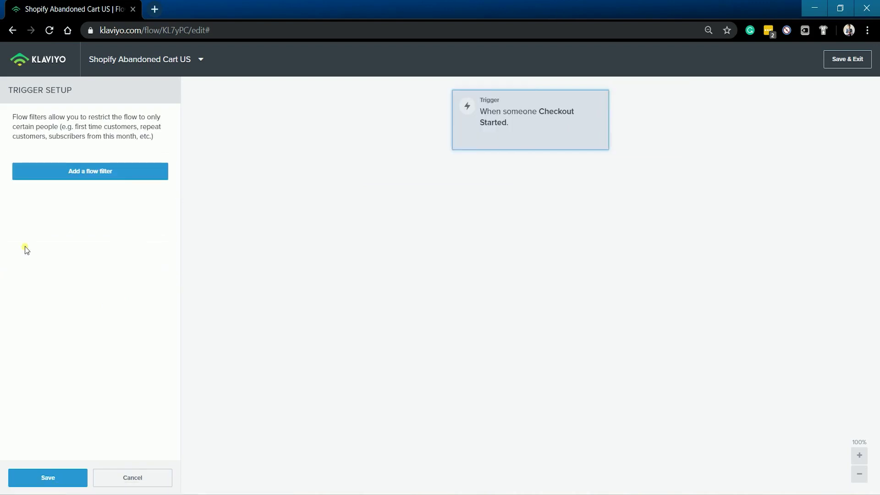
click(55, 170)
click(70, 170)
click(64, 225)
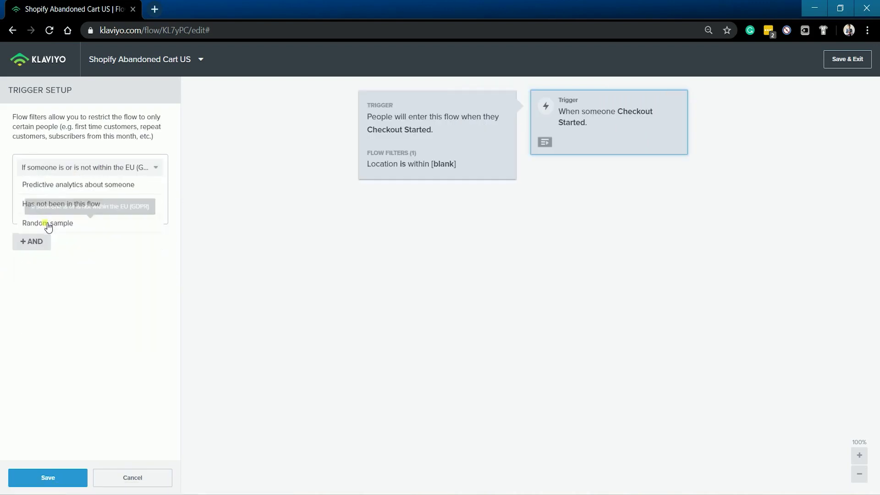
click(126, 189)
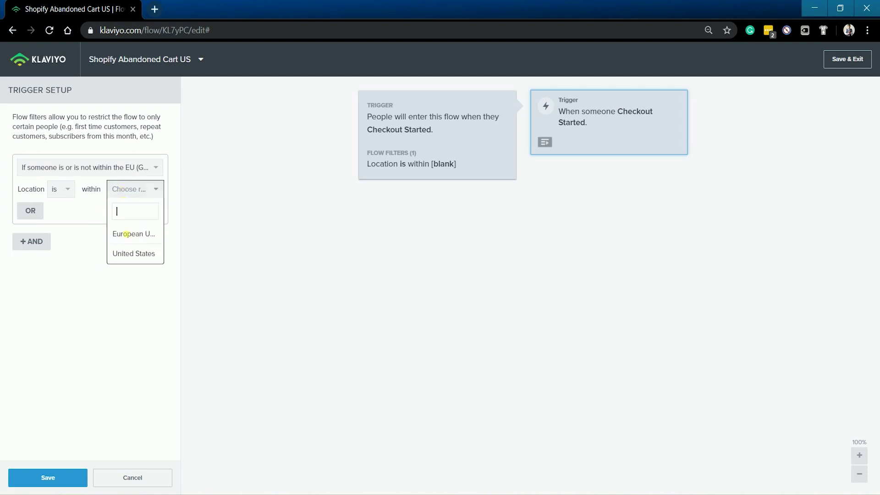
click(131, 254)
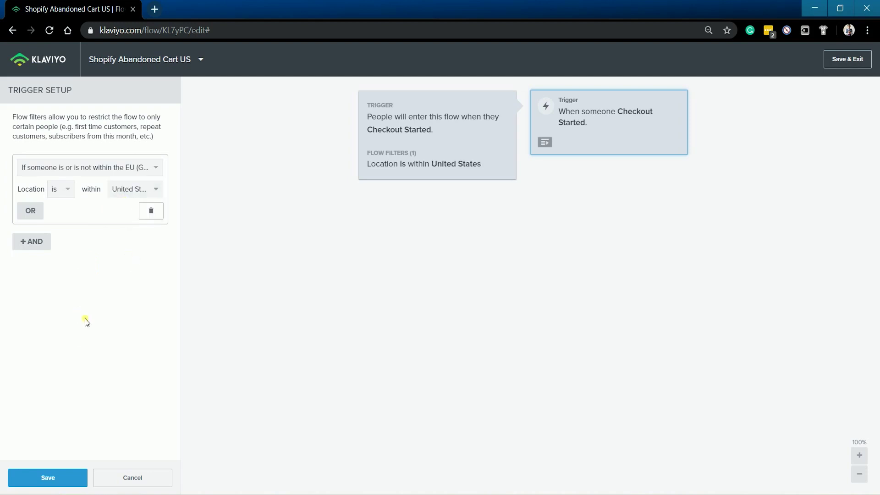
click(46, 480)
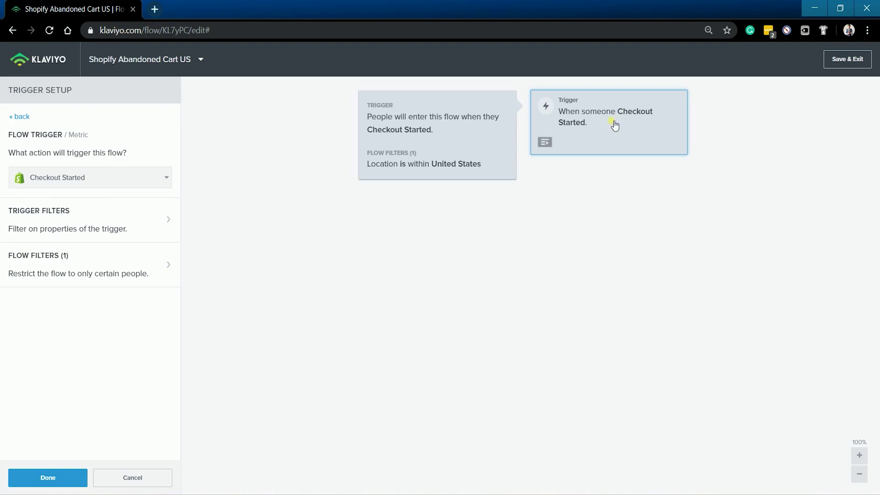
click(50, 478)
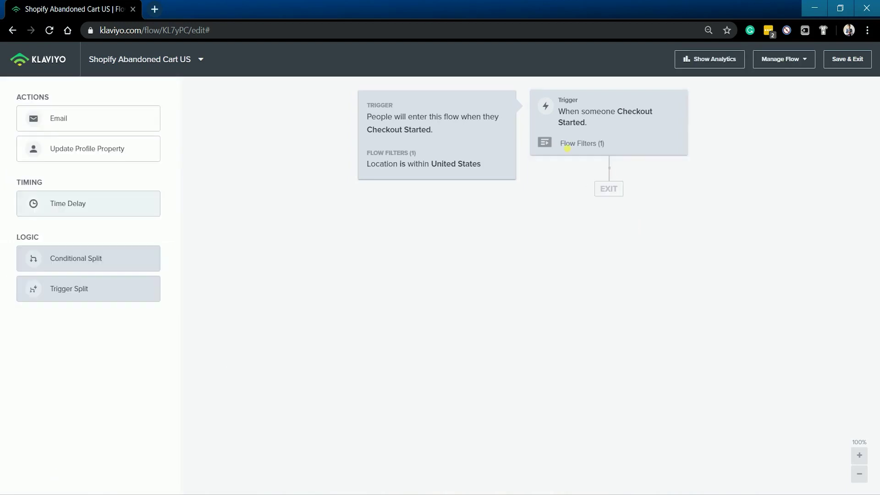
- Add a time delay step below the Checkout Started trigger
click(582, 144)
click(345, 344)
drag(120, 211, 633, 195)
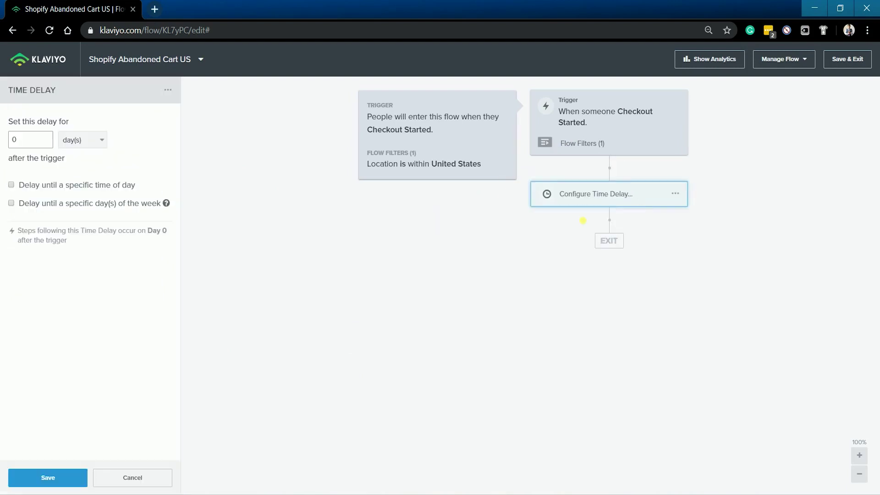
- Set the time delay to 2 hours and save it
click(28, 138)
key(ctrl+a)
text(4)
click(95, 141)
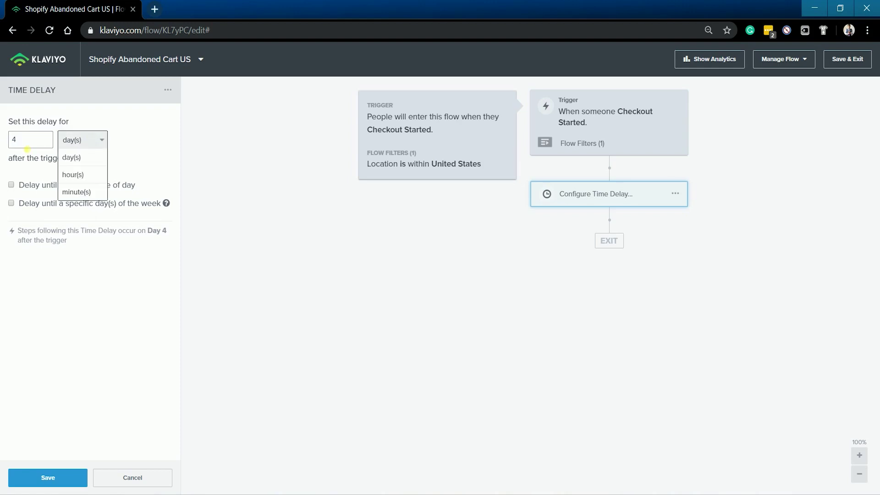
click(95, 141)
double_click(14, 144)
text(2)
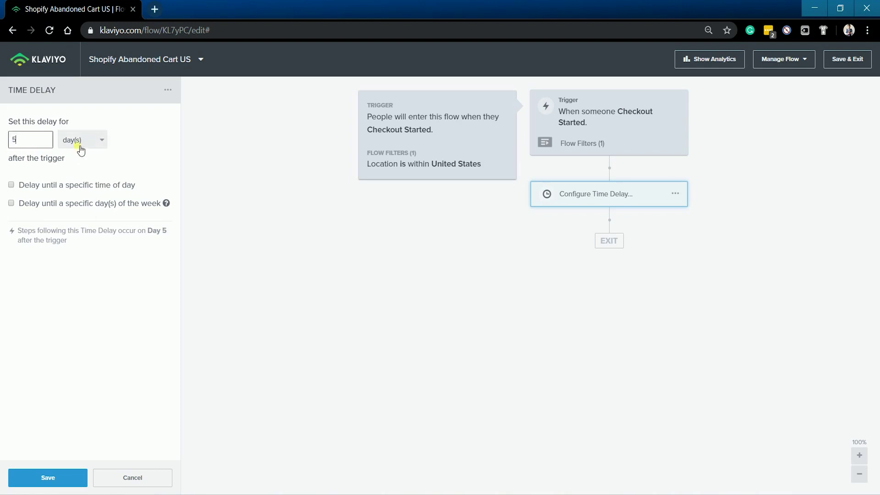
click(79, 144)
click(78, 156)
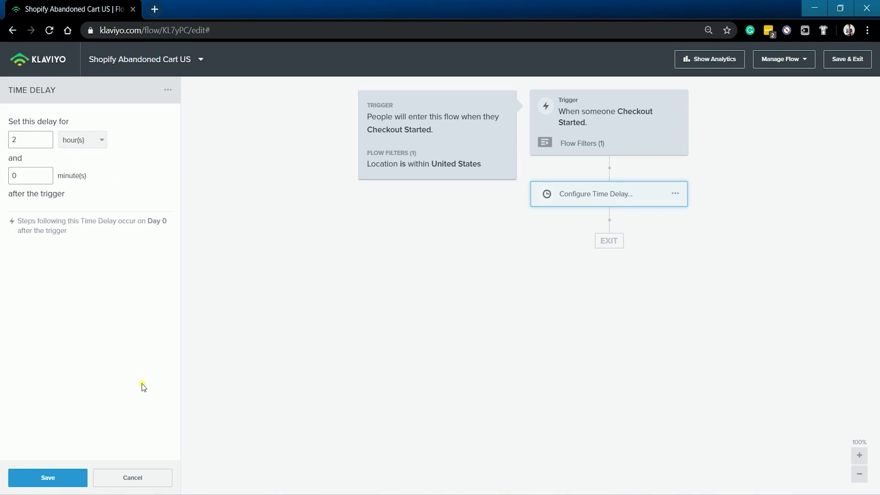
click(60, 476)
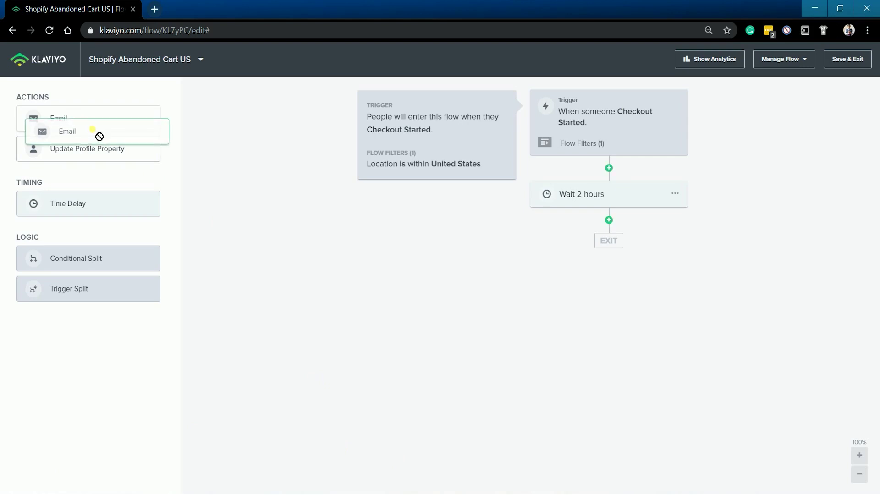
- Drop an Email action below 'Wait 2 hours' and title it 'Abandoned Email 1'
drag(94, 130, 612, 239)
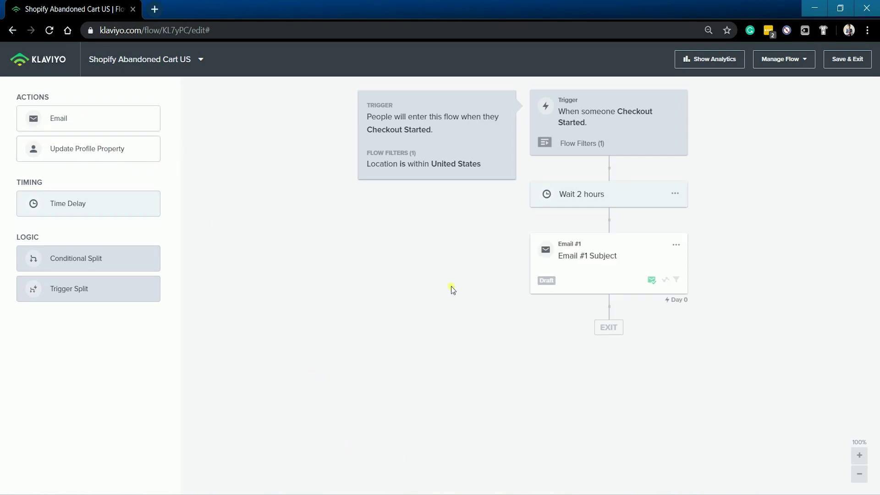
click(640, 260)
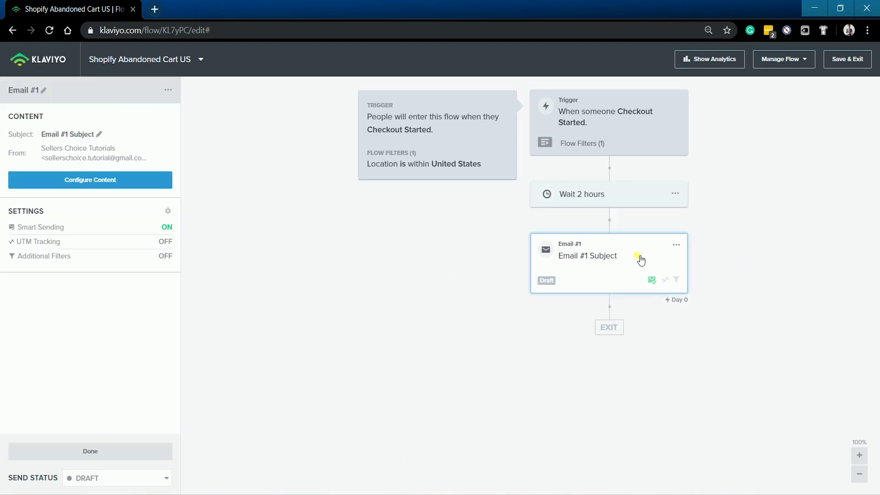
click(43, 90)
text(Abandoned Email 1)
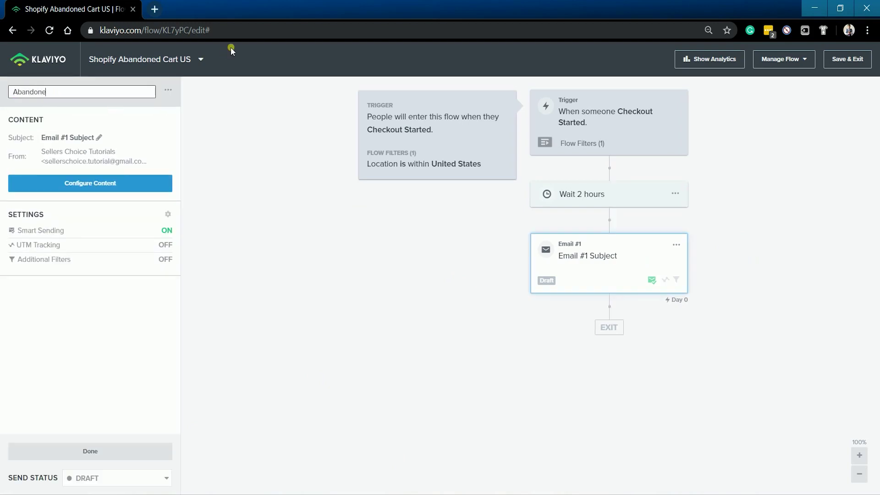
click(265, 134)
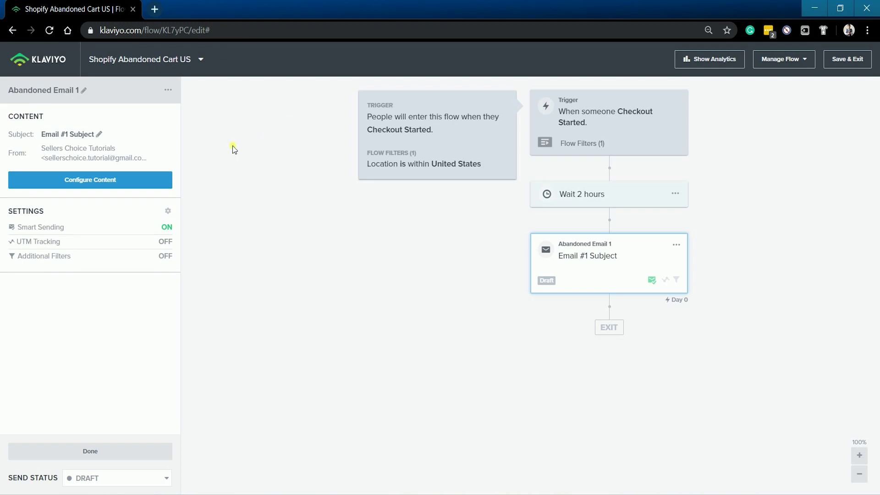
- Give the email subject 'Seems that you have forgotten something' and the Newsletter #7 (Snack) template, then save
click(135, 181)
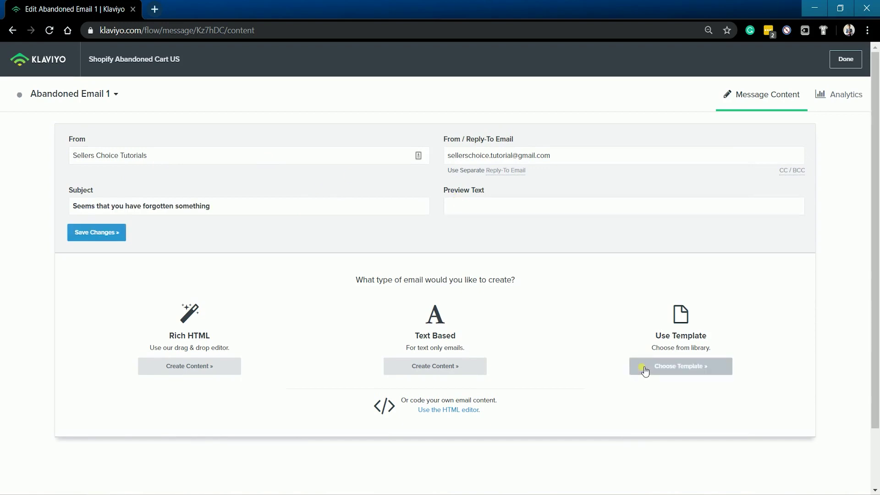
click(642, 368)
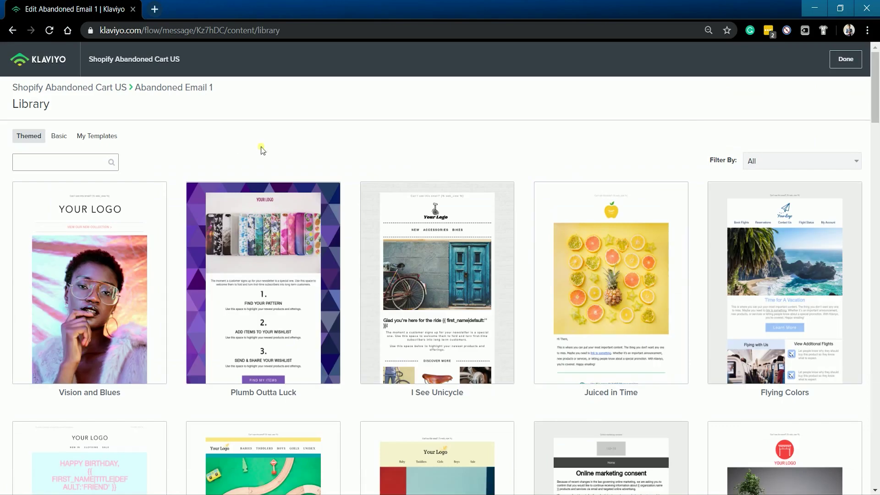
click(97, 136)
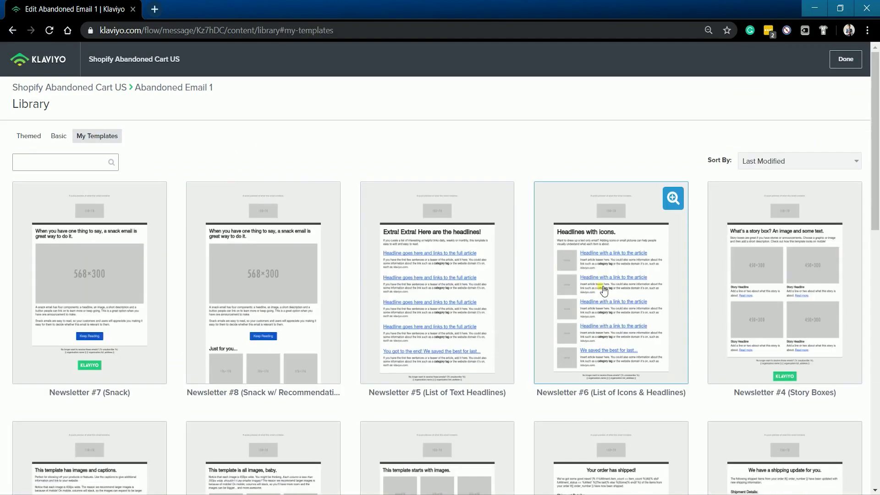
click(78, 341)
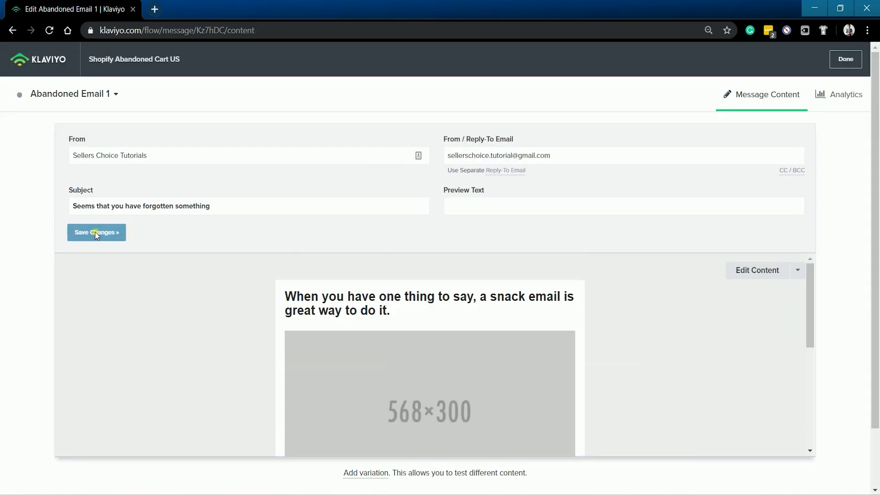
click(96, 233)
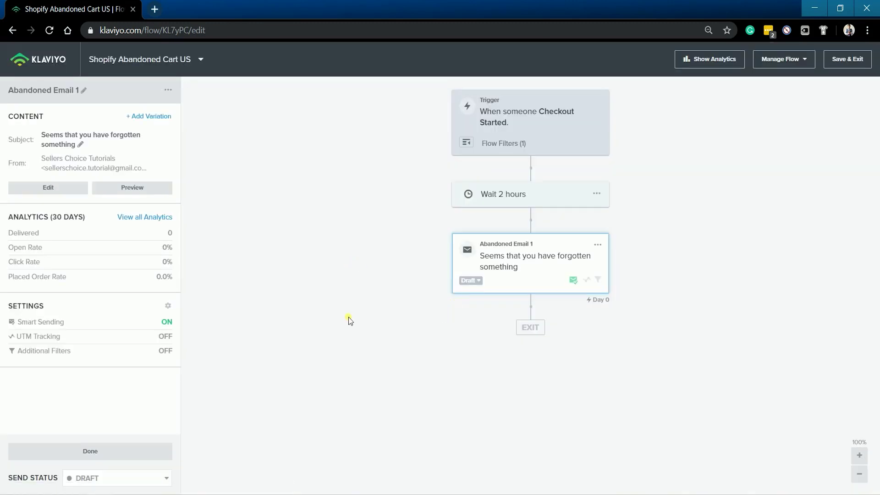
- Change Abandoned Email 1's send status from Draft to Live and confirm
click(122, 485)
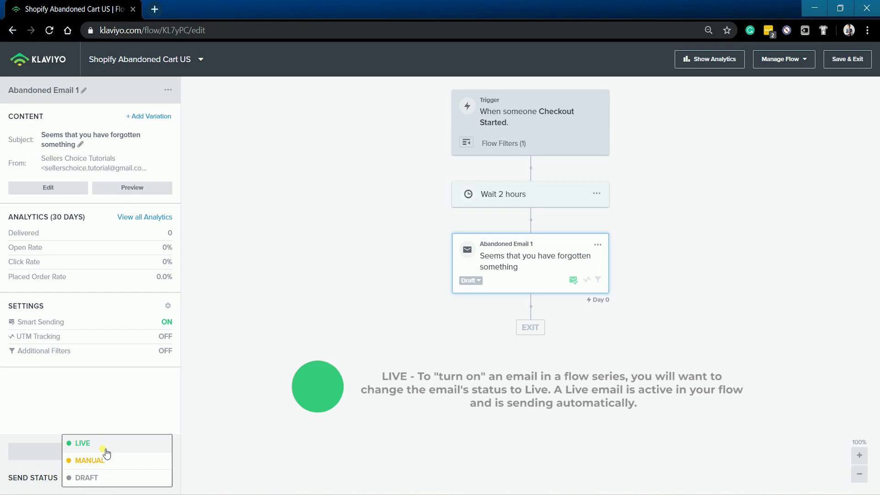
click(103, 448)
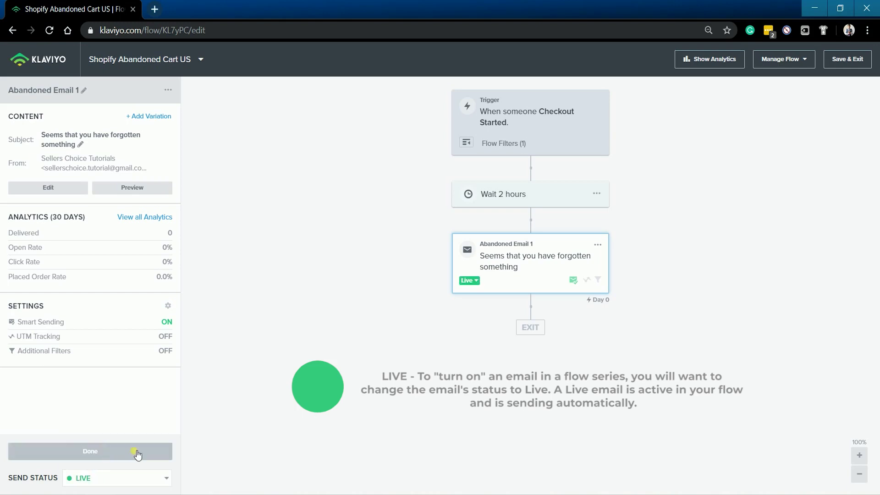
click(164, 459)
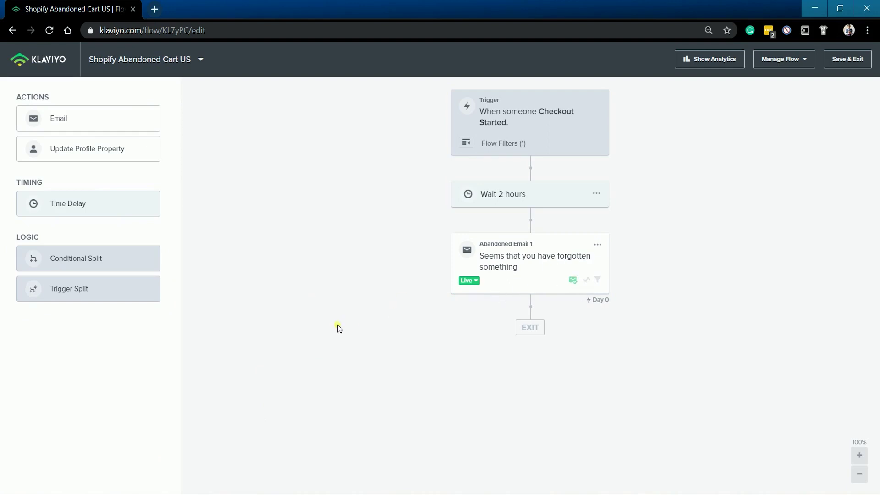
- Add an hour-based time delay after Abandoned Email 1, entering 20 as the amount
drag(117, 212, 528, 330)
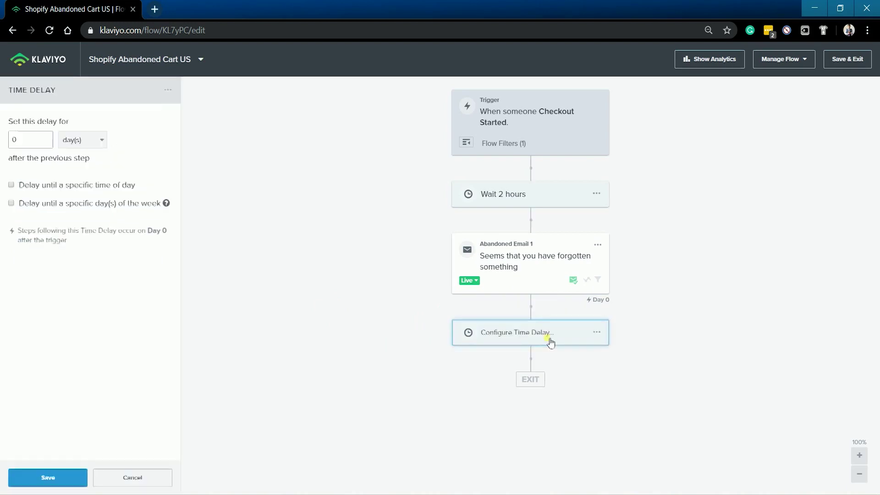
click(531, 334)
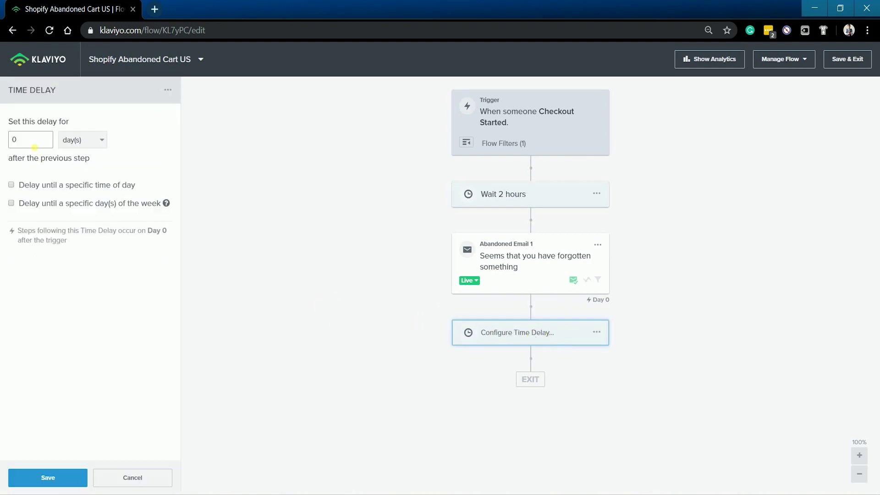
double_click(34, 147)
text(20)
click(91, 139)
click(73, 157)
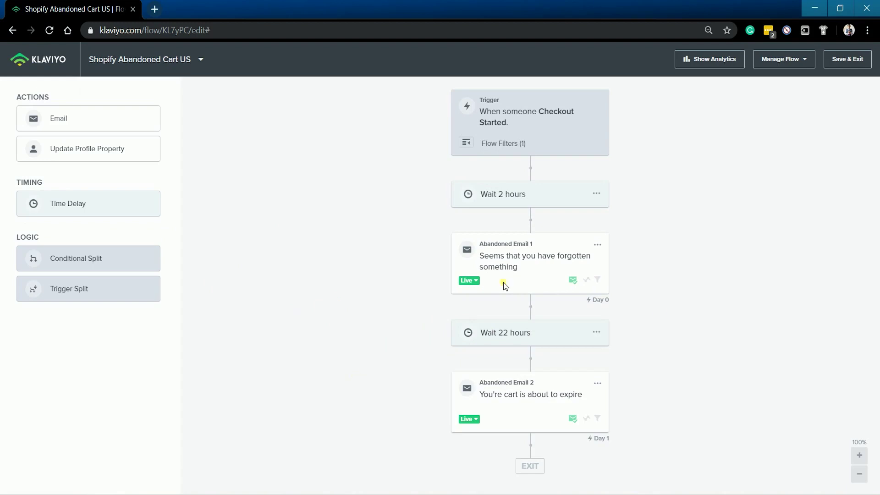
mouse_move(592, 301)
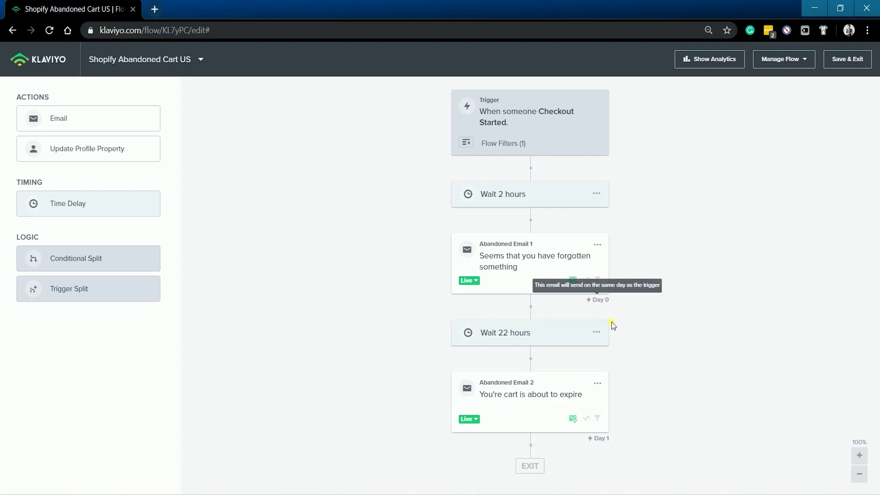
mouse_move(599, 439)
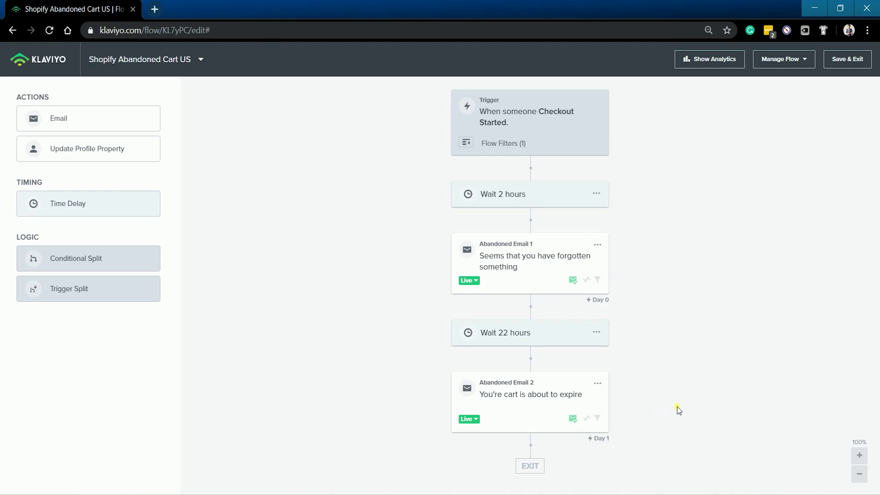
- Save and exit the flow, then scroll the Flows list to Shopify Abandoned Cart US
click(847, 60)
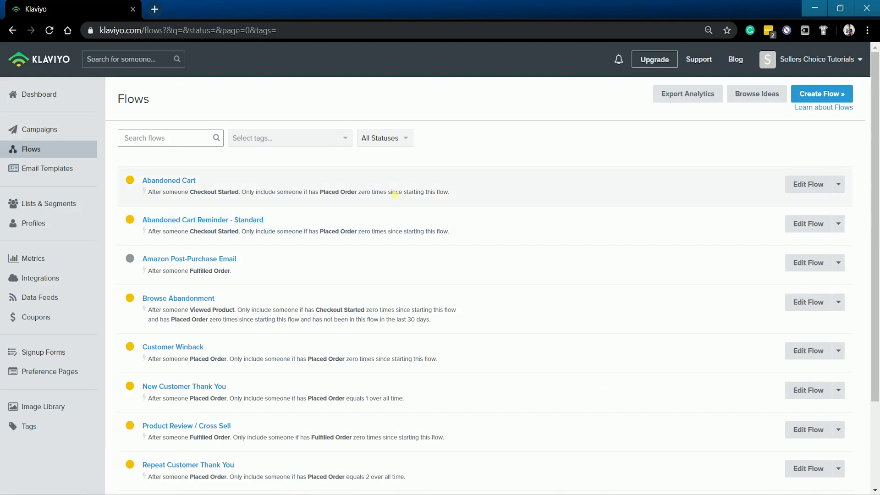
scroll(374, 285, down, 3)
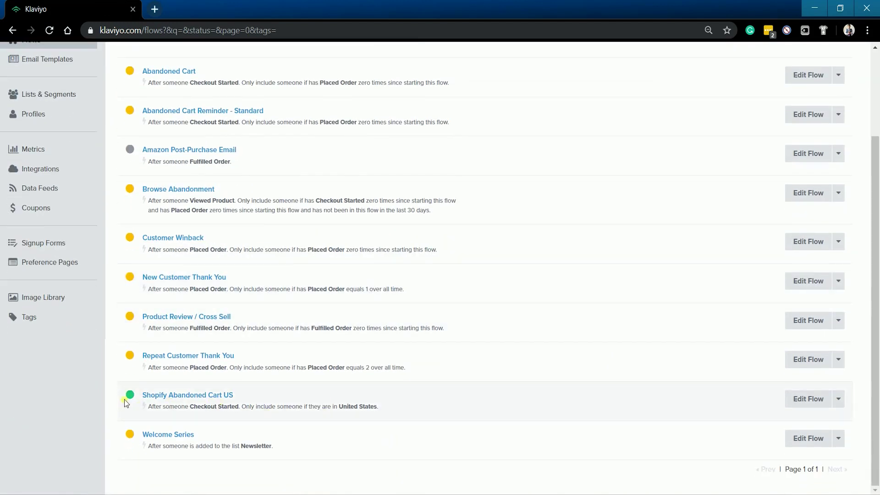
mouse_move(130, 397)
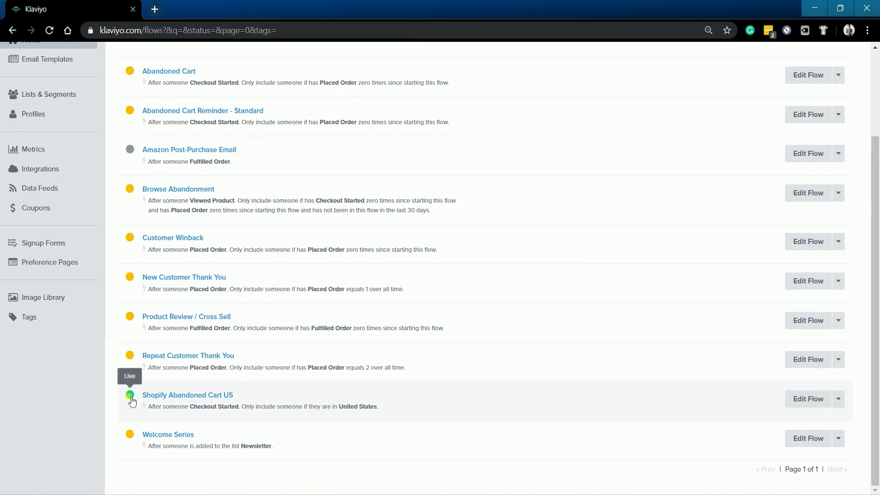
click(173, 399)
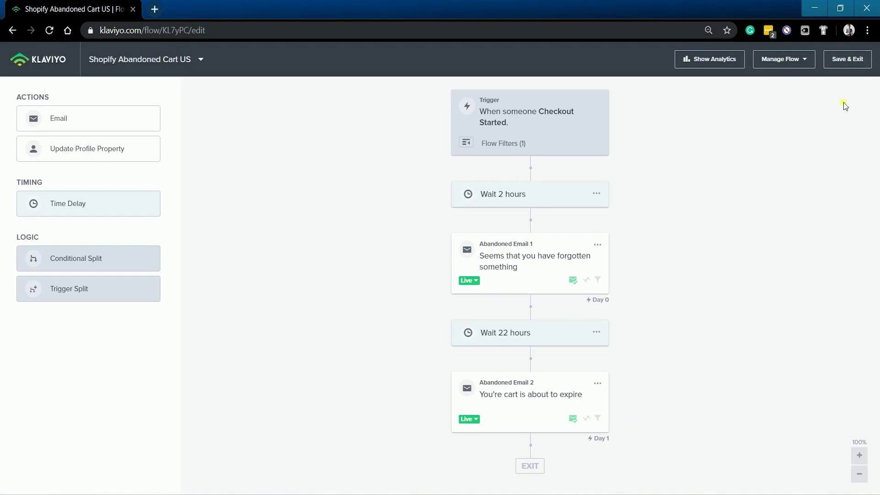
click(847, 60)
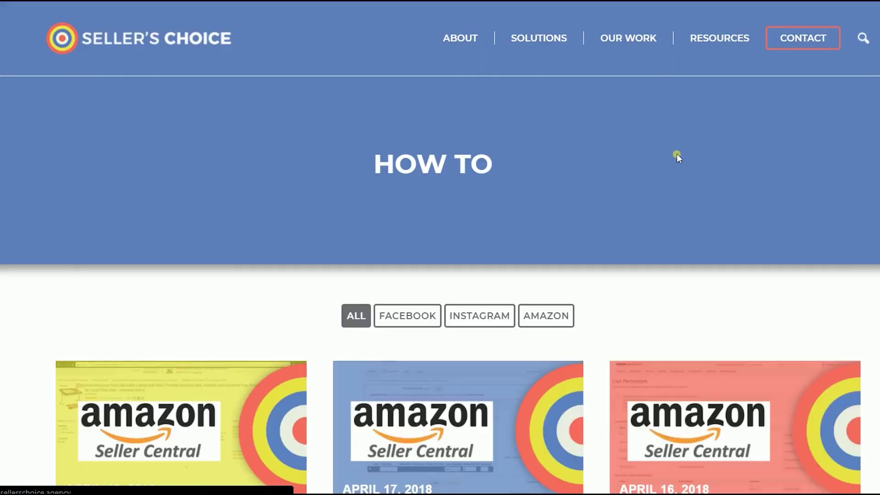
- Scroll up and down through the Seller's Choice blog article cards
scroll(675, 169, down, 8)
scroll(674, 181, up, 8)
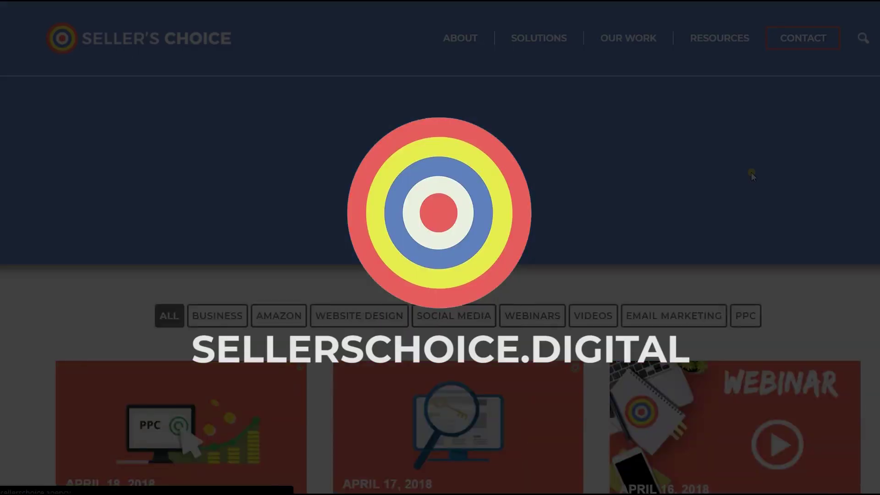
scroll(752, 174, down, 12)
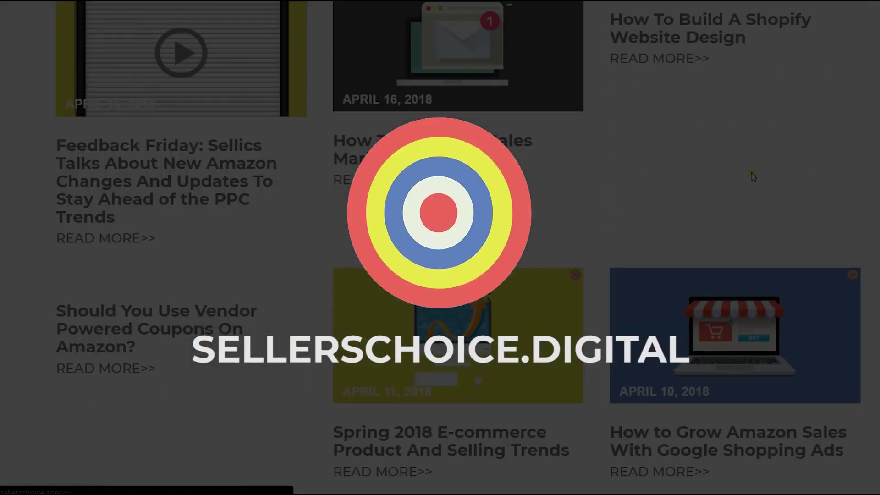
scroll(754, 177, up, 10)
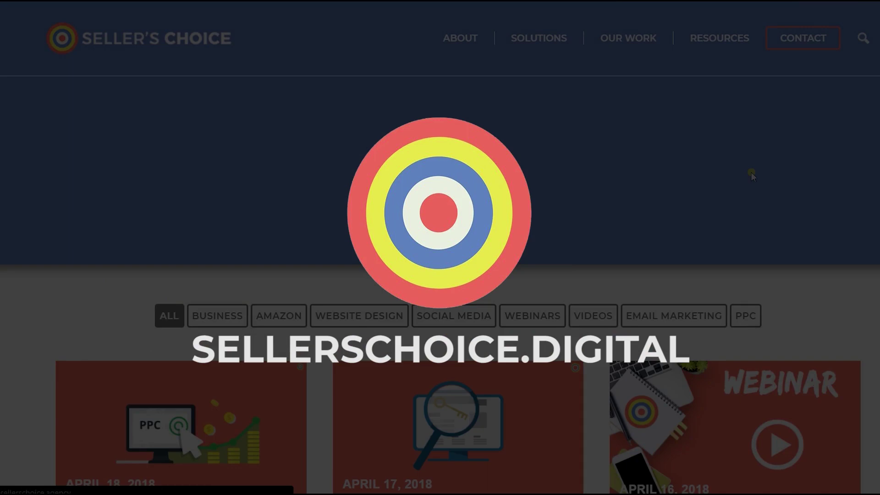